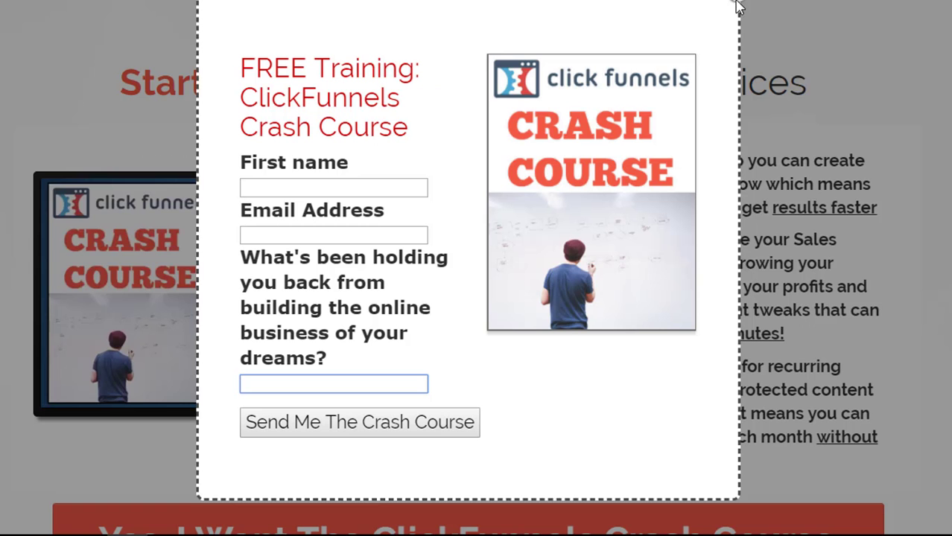
Step: Look over the ClickFunnels Crash Course opt-in page and its sign-up pop-up form, closing the pop-up when finished
{"action": "left_click", "coordinate": [737, 4]}
{"action": "scroll", "coordinate": [950, 198], "scroll_direction": "up", "scroll_amount": 1}
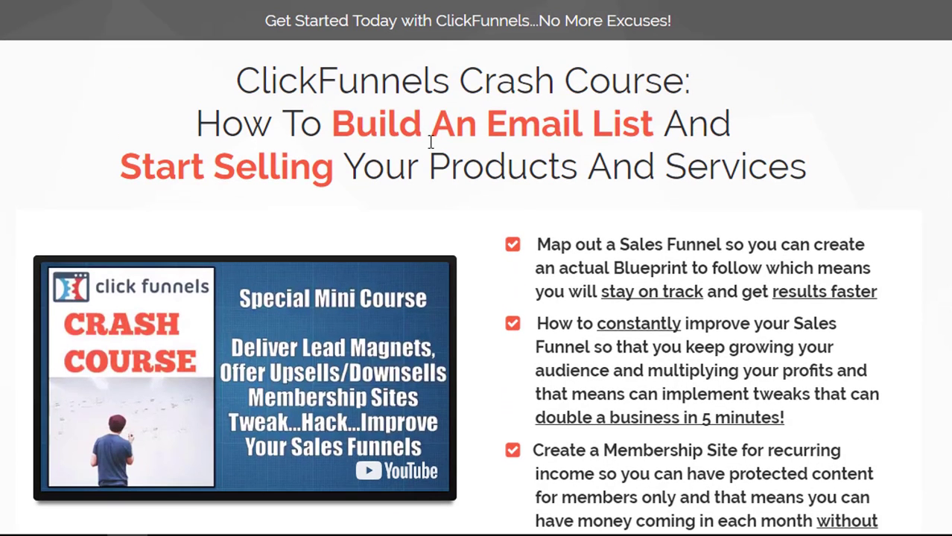
{"action": "scroll", "coordinate": [390, 201], "scroll_direction": "down", "scroll_amount": 3}
{"action": "scroll", "coordinate": [832, 183], "scroll_direction": "down", "scroll_amount": 1}
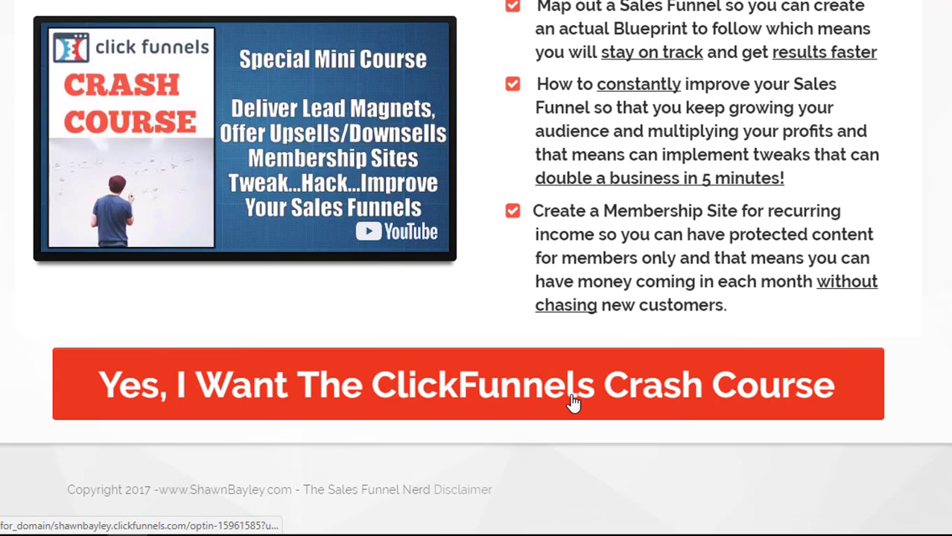
{"action": "left_click", "coordinate": [572, 403]}
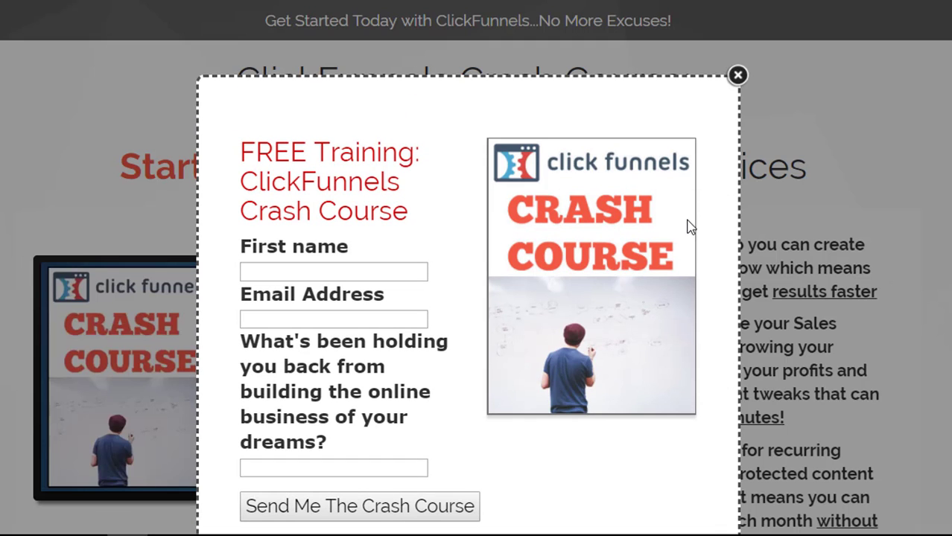
{"action": "left_click", "coordinate": [737, 75]}
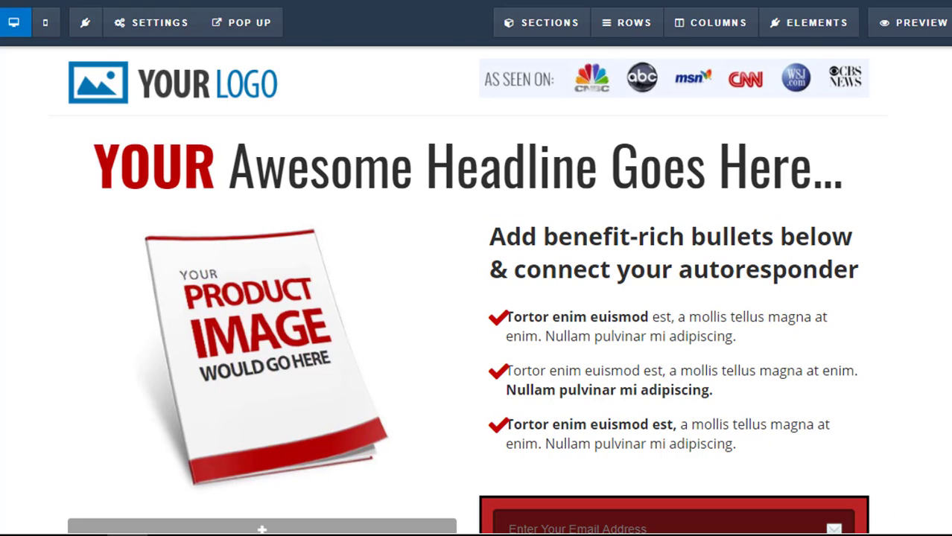
Step: Replace the placeholder logo in the page header with The Sales Funnel Nerd logo from the image library
{"action": "scroll", "coordinate": [946, 227], "scroll_direction": "down", "scroll_amount": 2}
{"action": "scroll", "coordinate": [907, 199], "scroll_direction": "up", "scroll_amount": 2}
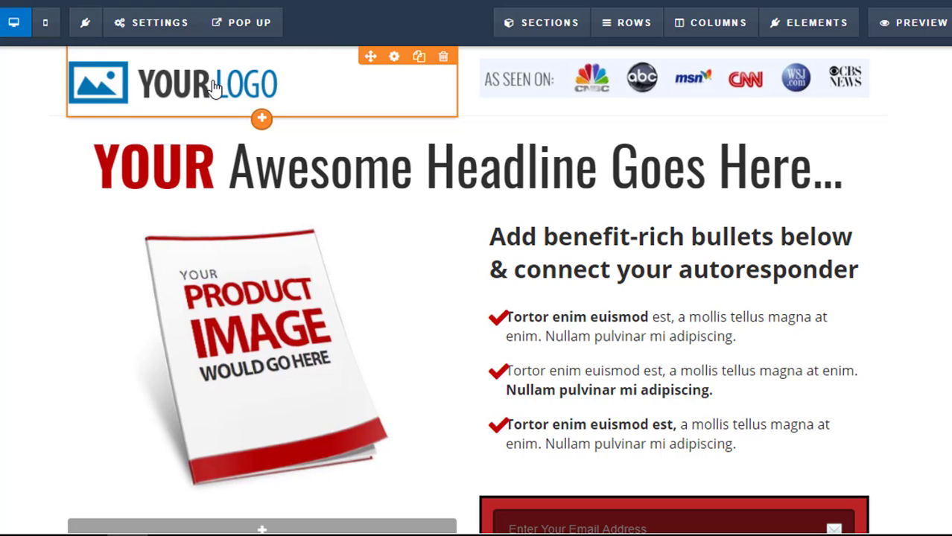
{"action": "left_click", "coordinate": [164, 92]}
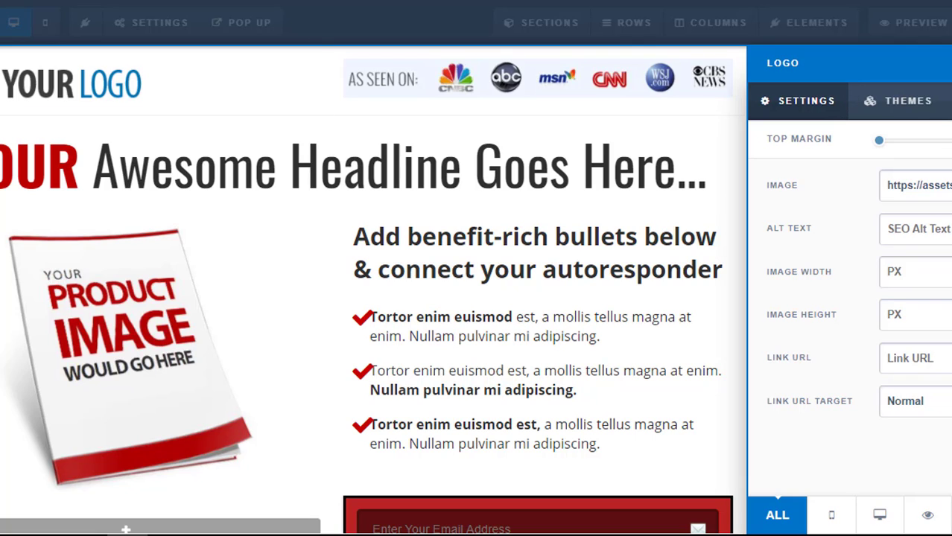
{"action": "left_click", "coordinate": [949, 185]}
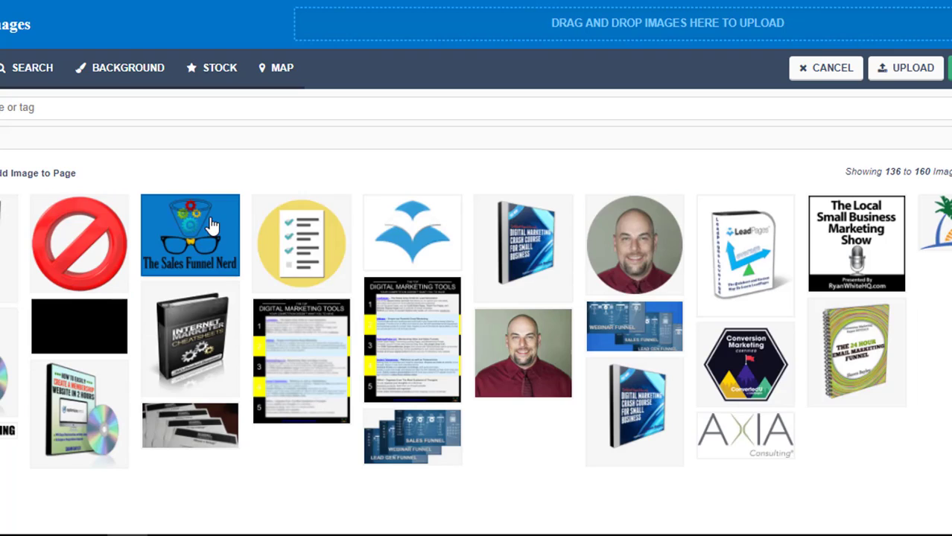
{"action": "double_click", "coordinate": [212, 223]}
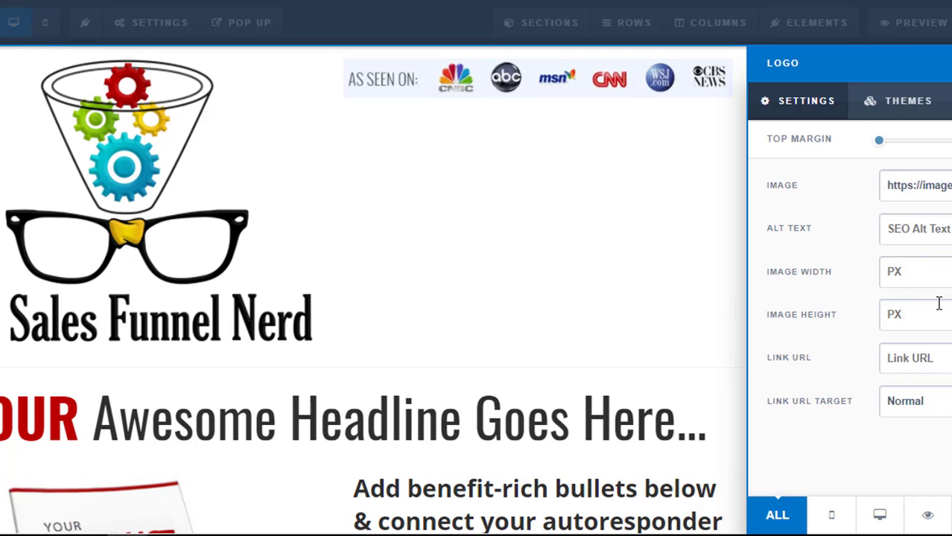
Step: Set the logo's image height to 125 px and close its settings
{"action": "type", "text": "150"}
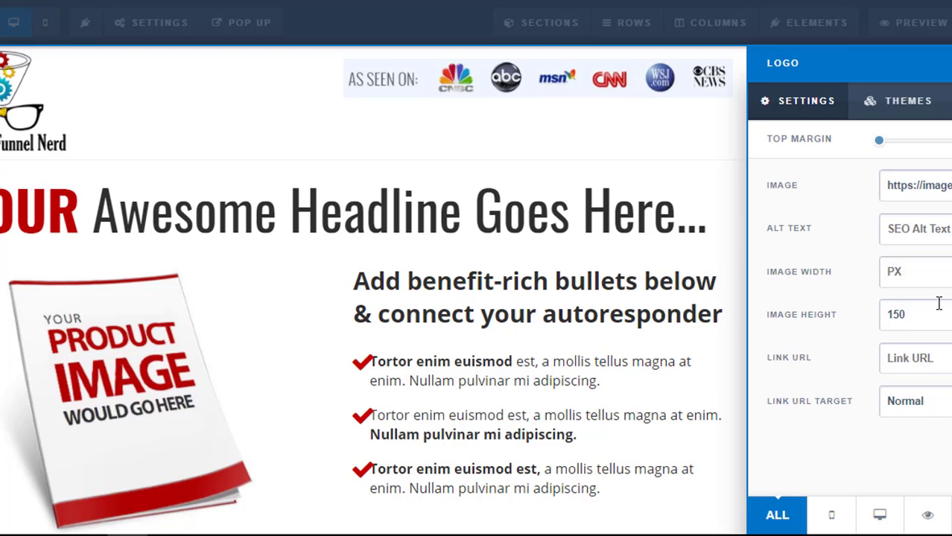
{"action": "key", "text": "BackSpace"}
{"action": "key", "text": "BackSpace"}
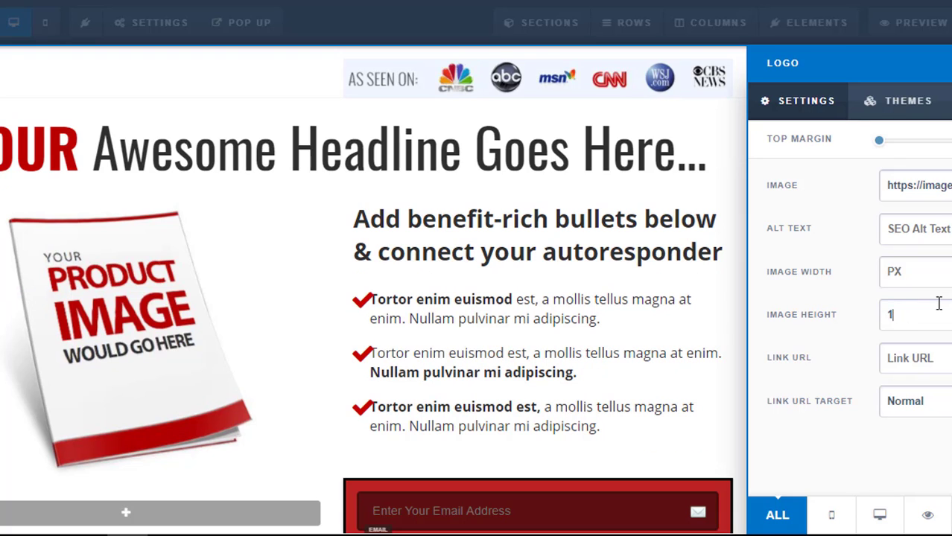
{"action": "type", "text": "25"}
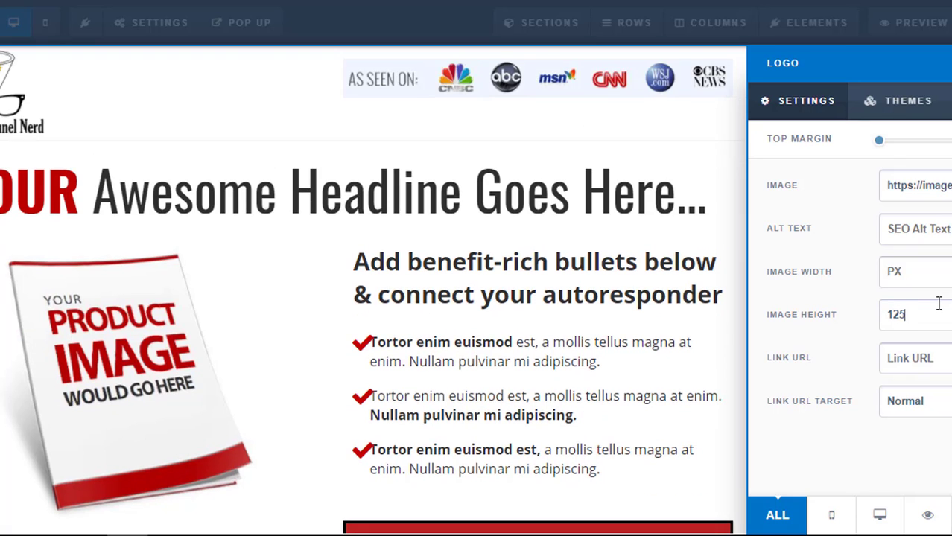
{"action": "left_click", "coordinate": [427, 197]}
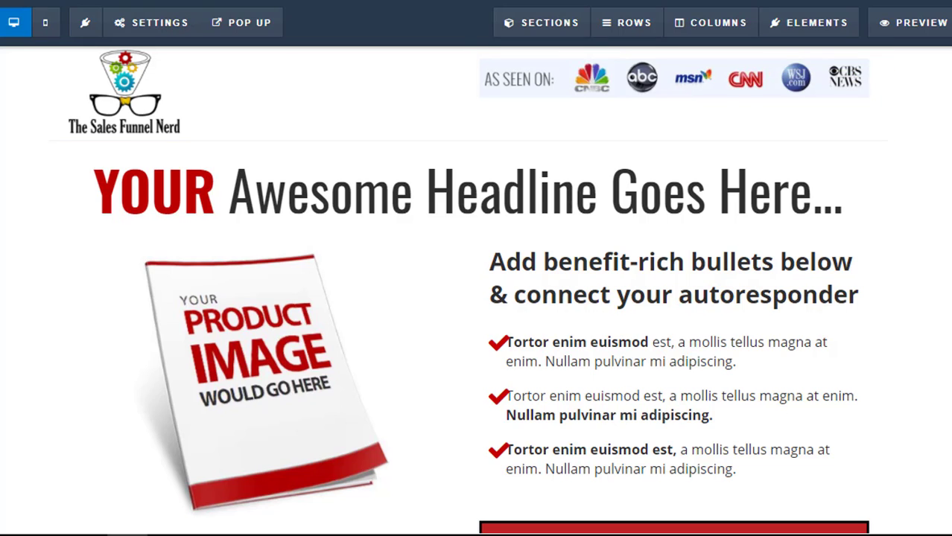
Step: Replace the product image placeholder with the 3D Sales Funnel Domination book image from the image library and close the image settings
{"action": "scroll", "coordinate": [878, 239], "scroll_direction": "down", "scroll_amount": 1}
{"action": "left_click", "coordinate": [515, 126]}
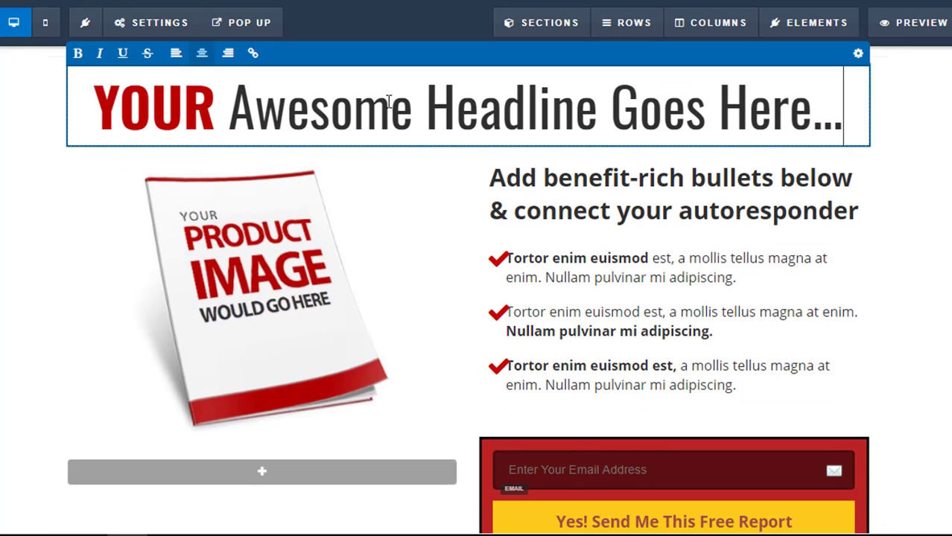
{"action": "left_click", "coordinate": [232, 242]}
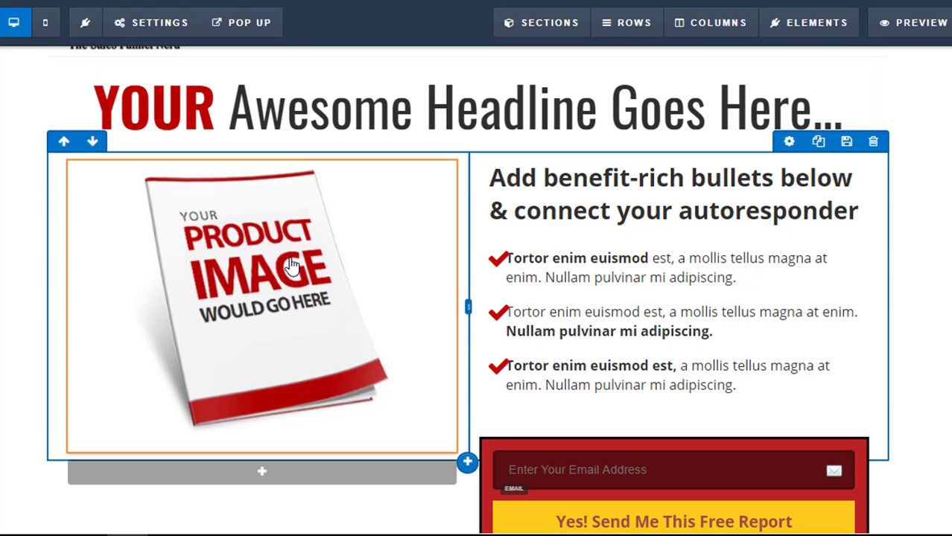
{"action": "left_click", "coordinate": [290, 265]}
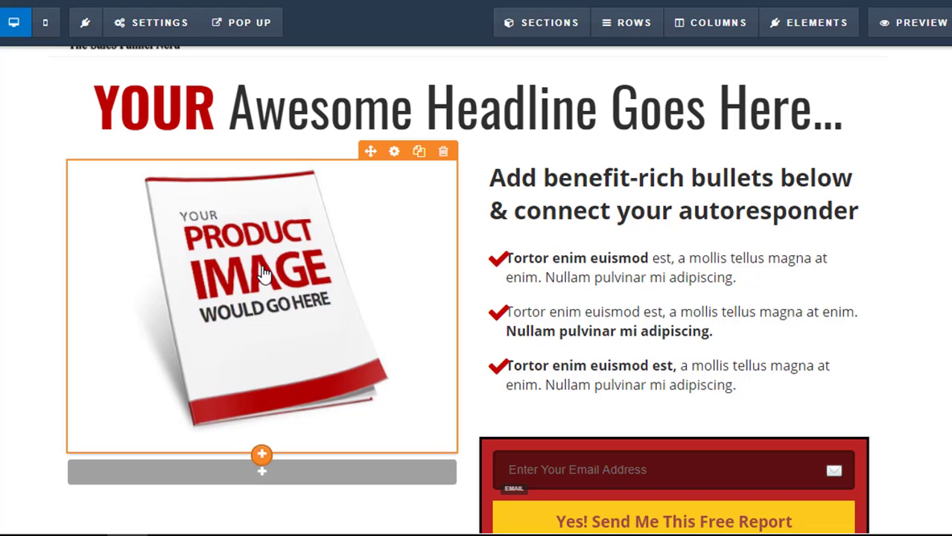
{"action": "double_click", "coordinate": [264, 275]}
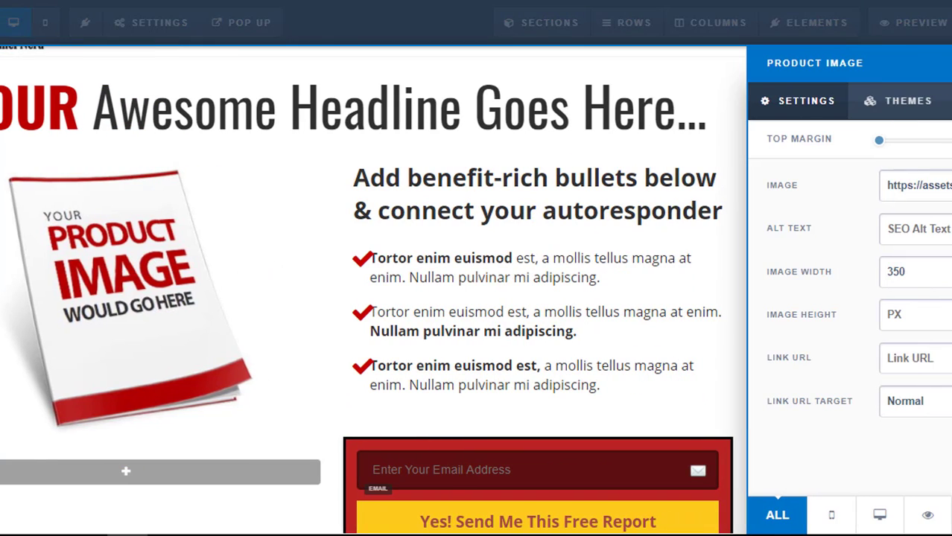
{"action": "left_click", "coordinate": [914, 185]}
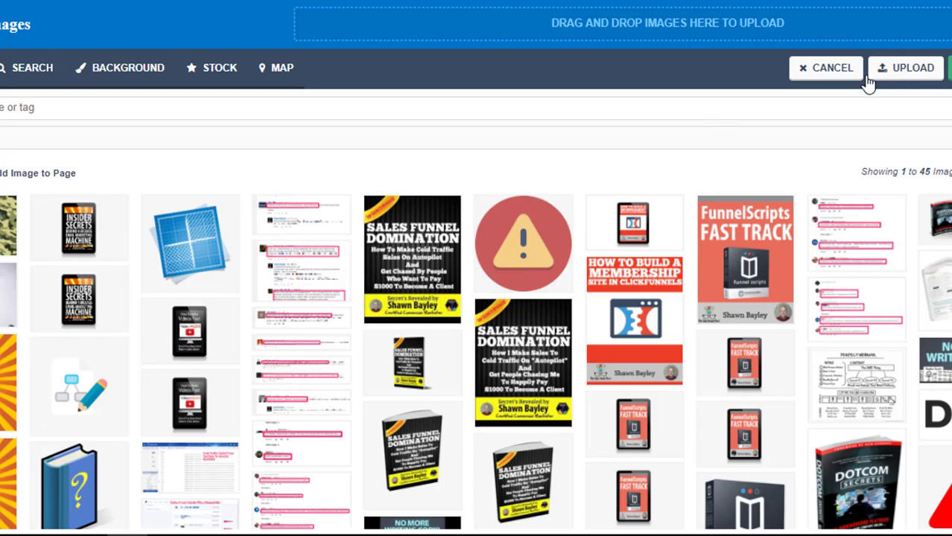
{"action": "left_click", "coordinate": [905, 74]}
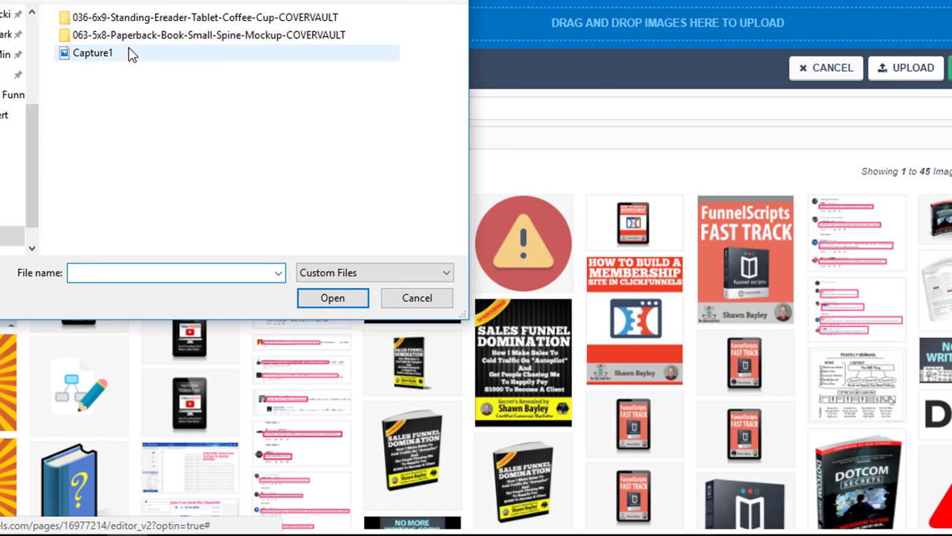
{"action": "left_click", "coordinate": [425, 299]}
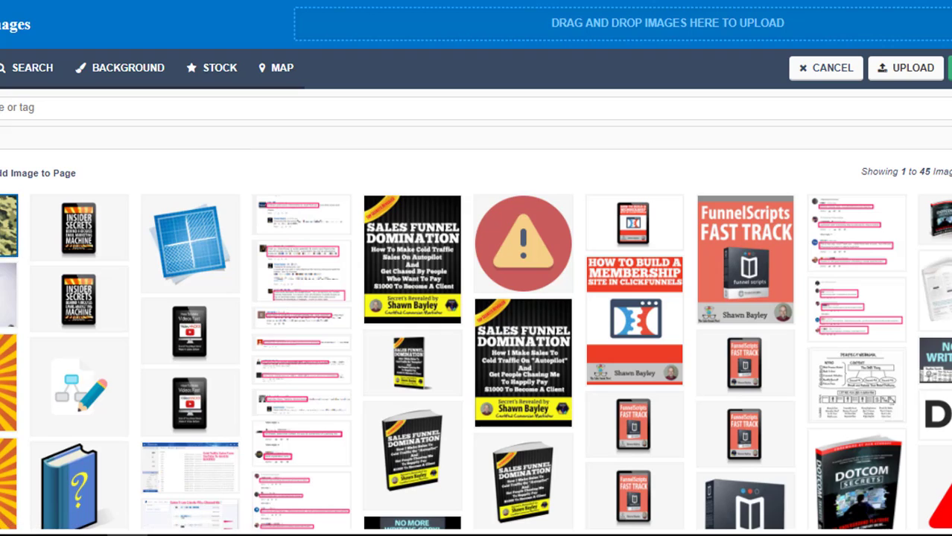
{"action": "left_click", "coordinate": [389, 305]}
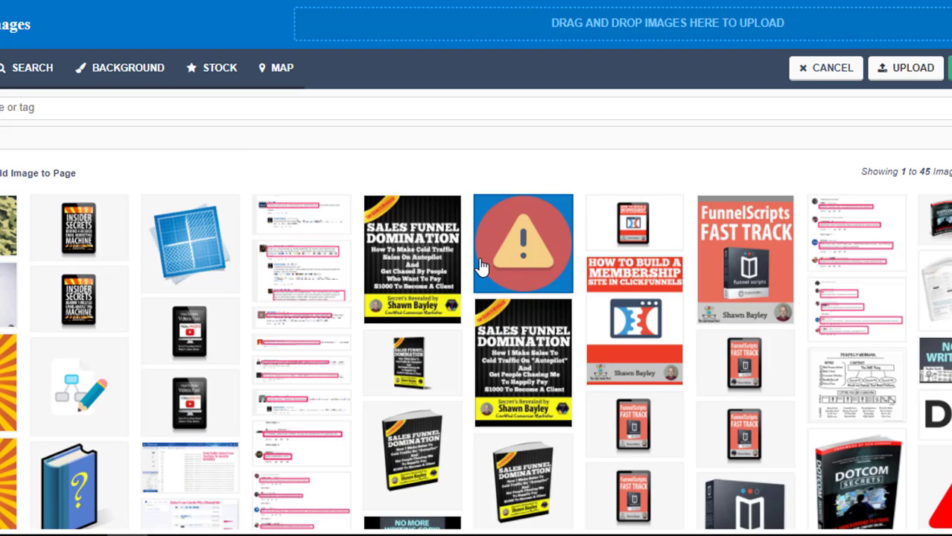
{"action": "left_click", "coordinate": [525, 484]}
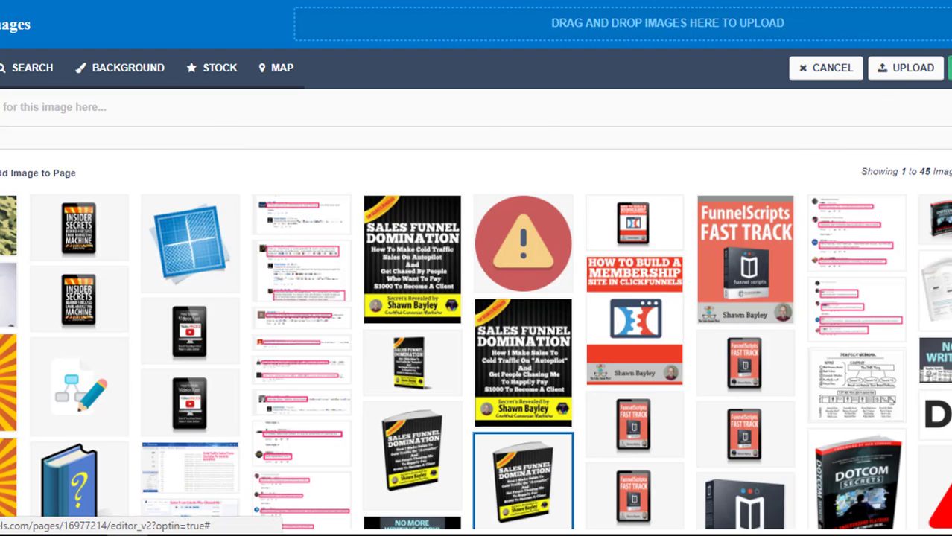
{"action": "left_click", "coordinate": [949, 68]}
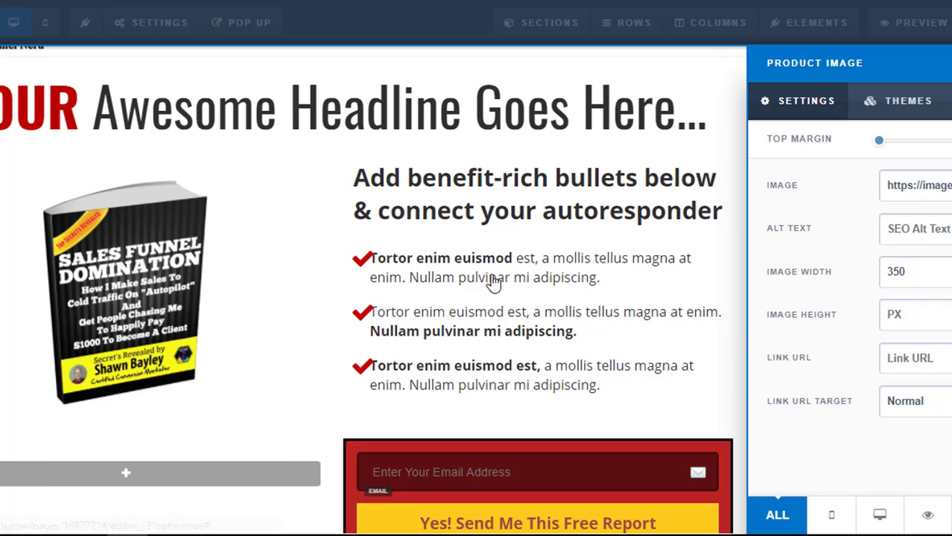
{"action": "left_click", "coordinate": [423, 257]}
Step: Replace the sub-headline above the bullet list with "Get Your FREE Book Now!"
{"action": "double_click", "coordinate": [652, 193]}
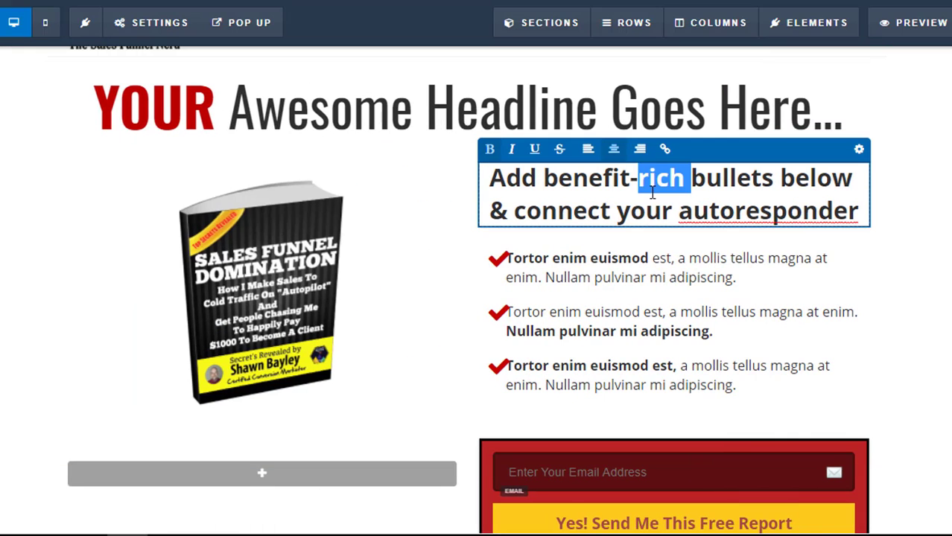
{"action": "left_click", "coordinate": [632, 197]}
{"action": "left_click_drag", "start_coordinate": [857, 211], "coordinate": [485, 176]}
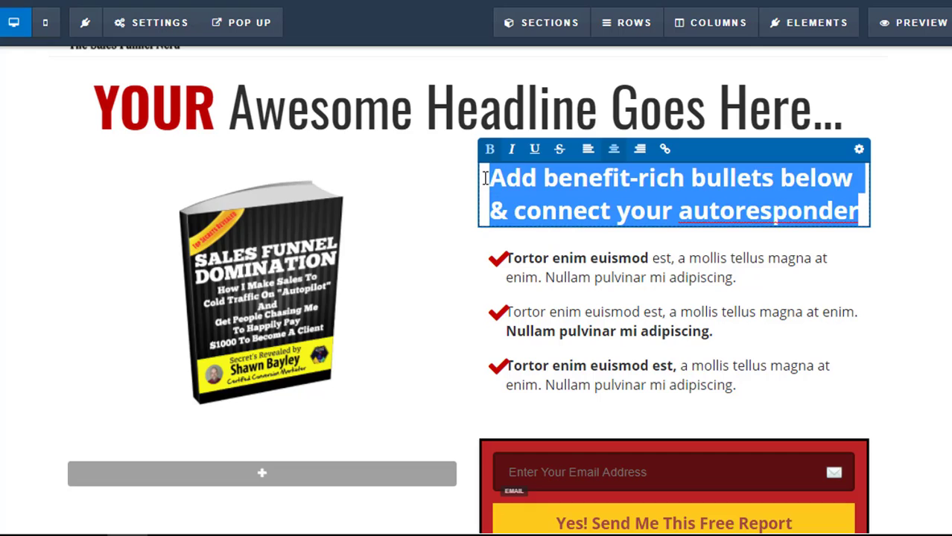
{"action": "type", "text": "Get Your FREE Book "}
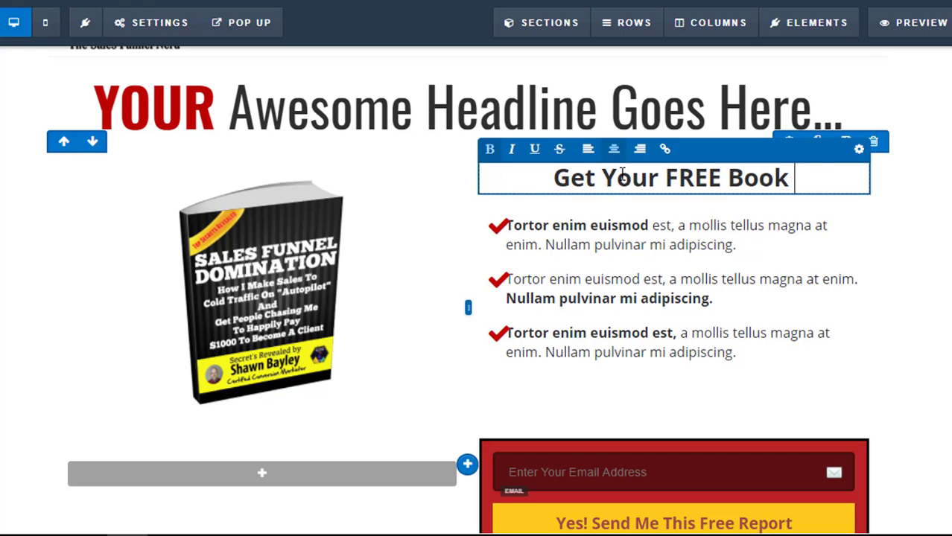
{"action": "type", "text": "Now!"}
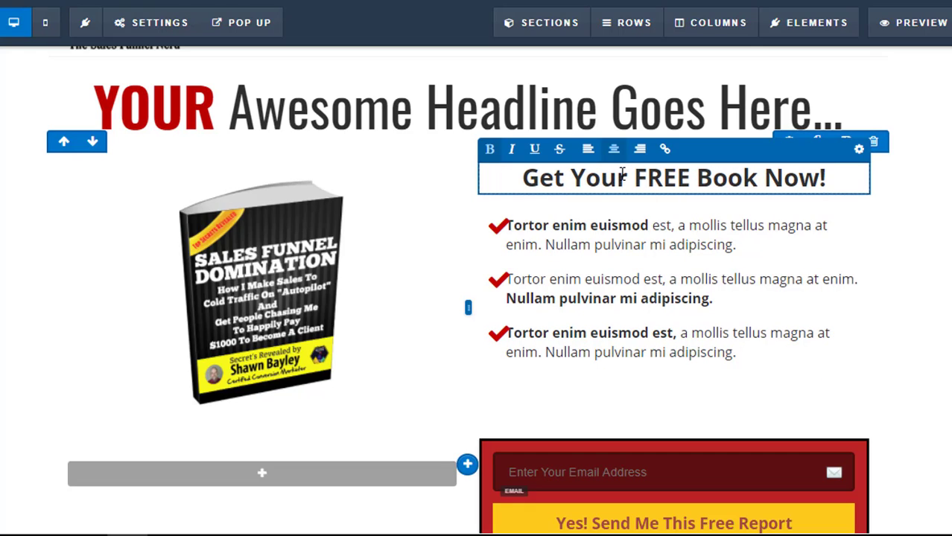
{"action": "left_click", "coordinate": [514, 245]}
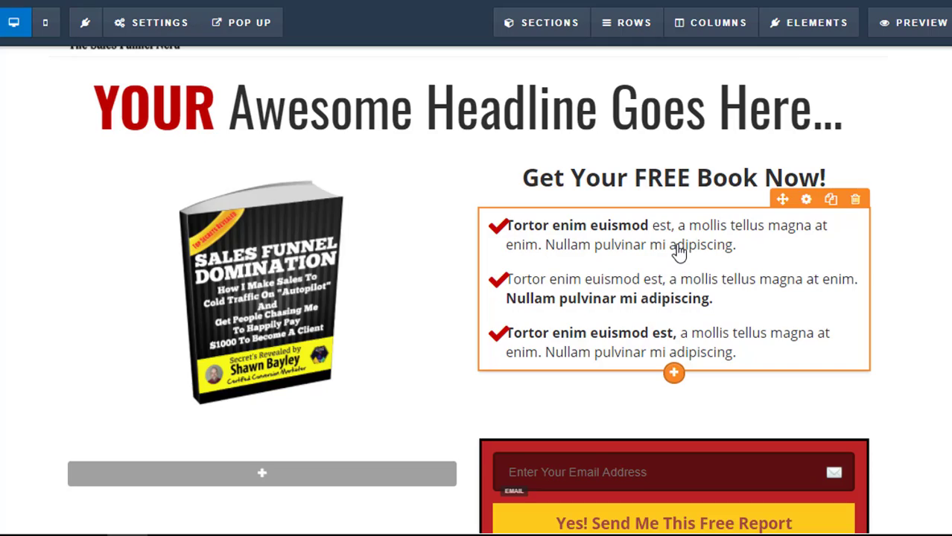
Step: Replace the first bullet with 'The "sneaky secret" to building your business at ZERO cost.' copied from the other window, omitting its parenthetical
{"action": "key", "text": "alt+Tab"}
{"action": "left_click_drag", "start_coordinate": [195, 163], "coordinate": [428, 204]}
{"action": "key", "text": "ctrl+c"}
{"action": "key", "text": "alt+Tab"}
{"action": "left_click_drag", "start_coordinate": [736, 246], "coordinate": [538, 217]}
{"action": "key", "text": "ctrl+v"}
{"action": "left_click_drag", "start_coordinate": [581, 244], "coordinate": [717, 337]}
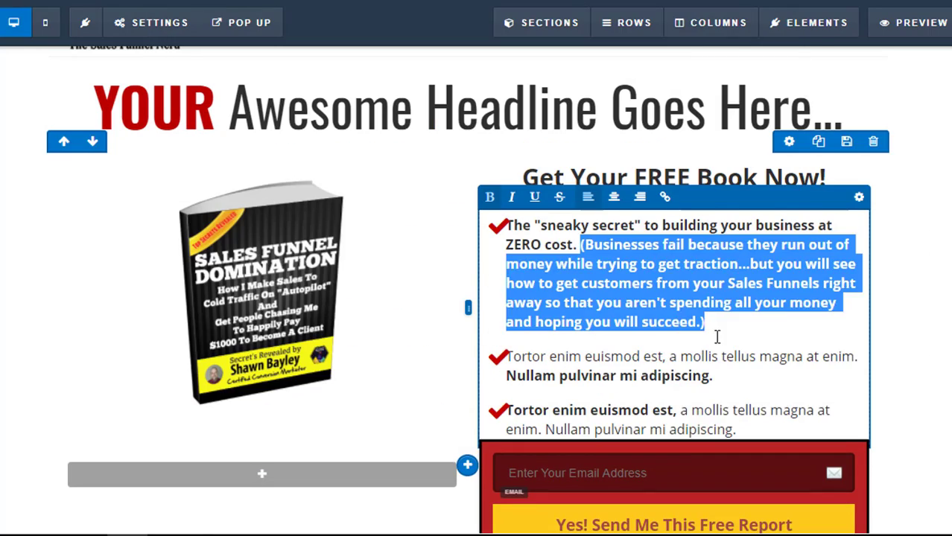
{"action": "key", "text": "BackSpace"}
Step: Replace the second bullet with "The only 2 Sales Funnel tools I use to run my business...BOTH of them will let you start for FREE...Today!"
{"action": "key", "text": "alt+Tab"}
{"action": "left_click_drag", "start_coordinate": [201, 270], "coordinate": [361, 287]}
{"action": "key", "text": "ctrl+c"}
{"action": "key", "text": "alt+Tab"}
{"action": "left_click_drag", "start_coordinate": [715, 300], "coordinate": [511, 281]}
{"action": "key", "text": "ctrl+v"}
{"action": "key", "text": "BackSpace"}
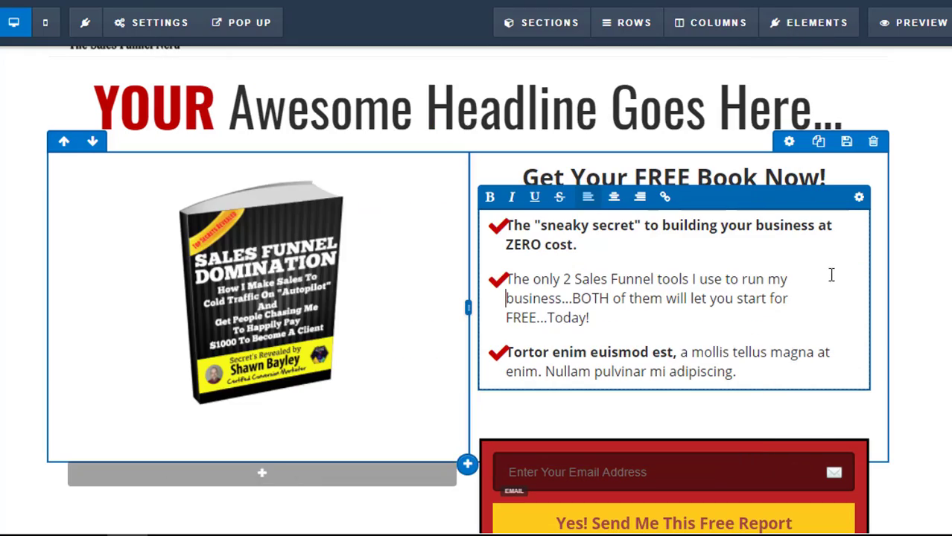
Step: Replace the third bullet with "The 3-step method to provide an immediate offer in your sales funnel even if you don't have a product to sell."
{"action": "left_click_drag", "start_coordinate": [730, 371], "coordinate": [508, 353]}
{"action": "key", "text": "ctrl+v"}
{"action": "left_click_drag", "start_coordinate": [552, 392], "coordinate": [763, 430]}
{"action": "key", "text": "BackSpace"}
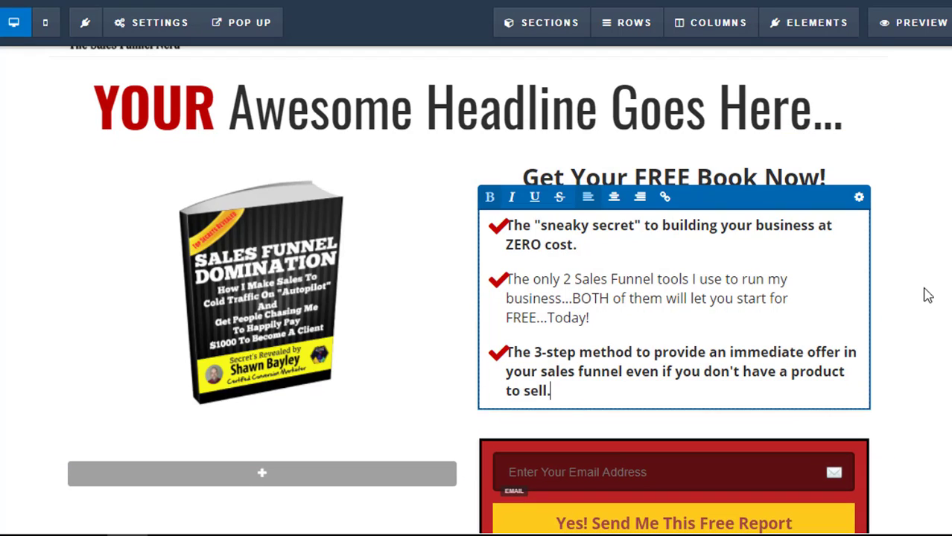
{"action": "left_click", "coordinate": [927, 296]}
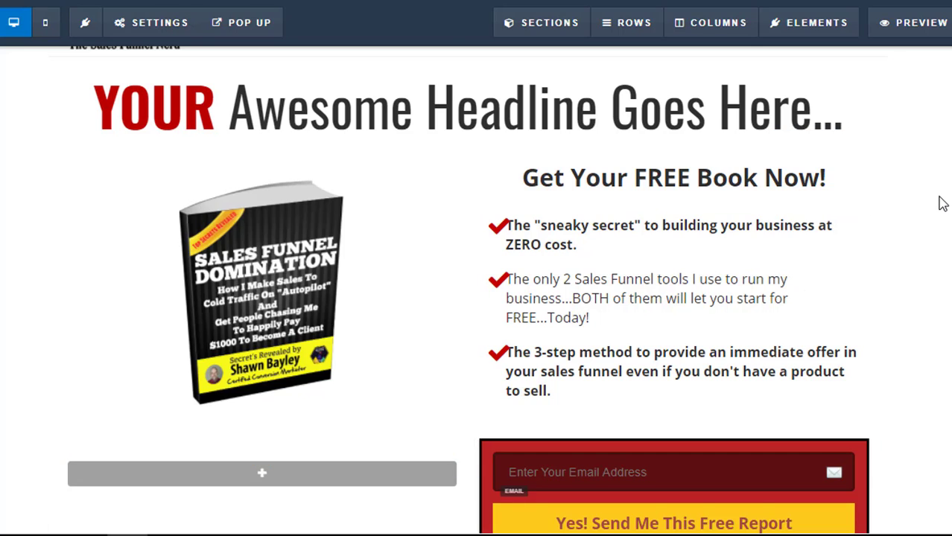
Step: Add a new form input field directly below the existing email field in the red opt-in box
{"action": "scroll", "coordinate": [942, 205], "scroll_direction": "down", "scroll_amount": 2}
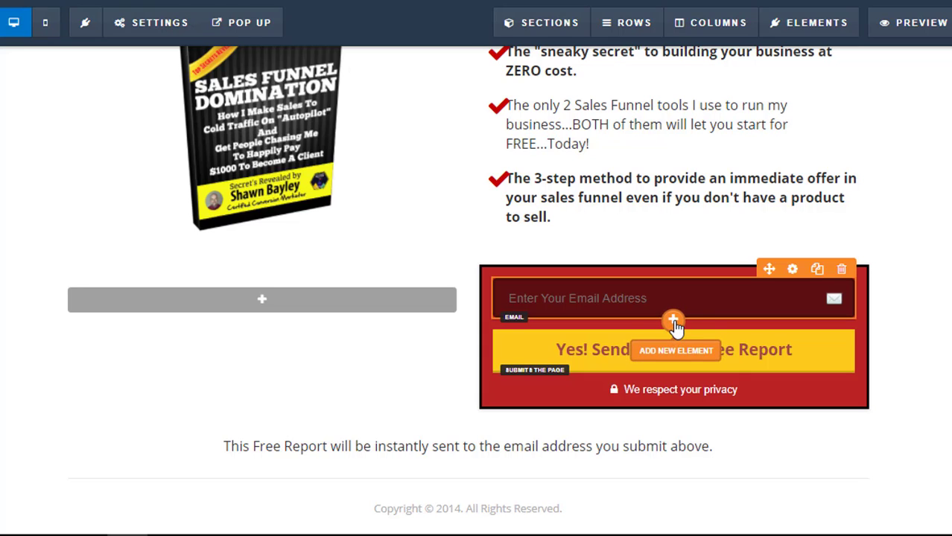
{"action": "left_click", "coordinate": [674, 323]}
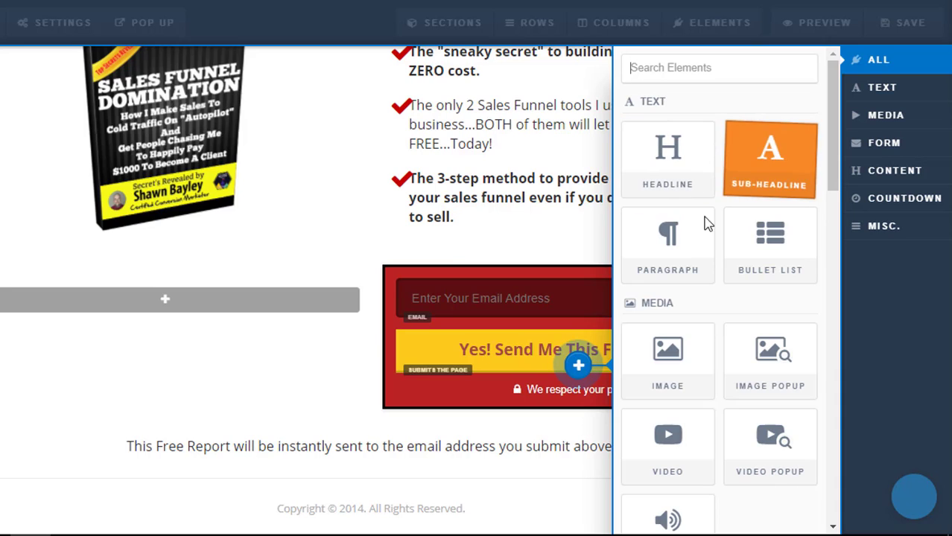
{"action": "scroll", "coordinate": [799, 330], "scroll_direction": "down", "scroll_amount": 3}
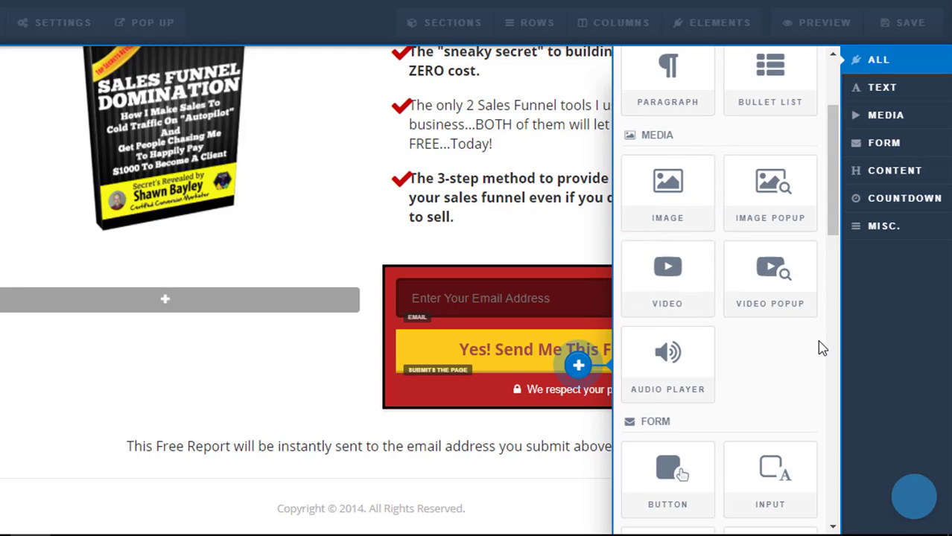
{"action": "scroll", "coordinate": [762, 190], "scroll_direction": "down", "scroll_amount": 3}
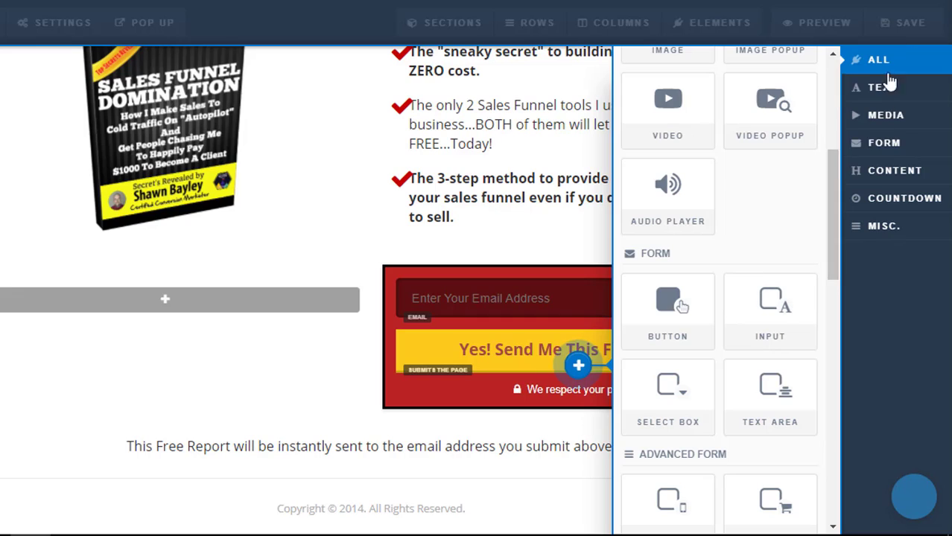
{"action": "left_click", "coordinate": [902, 147]}
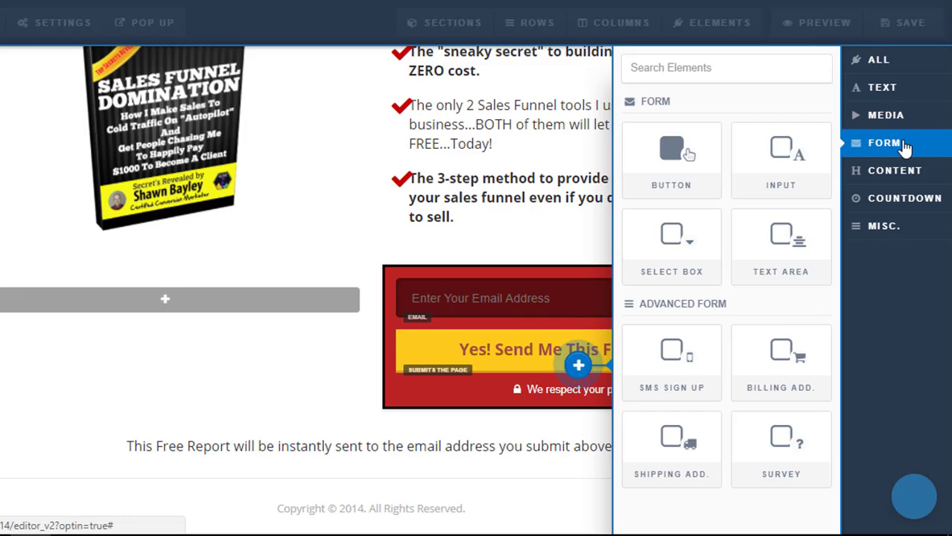
{"action": "left_click", "coordinate": [775, 168]}
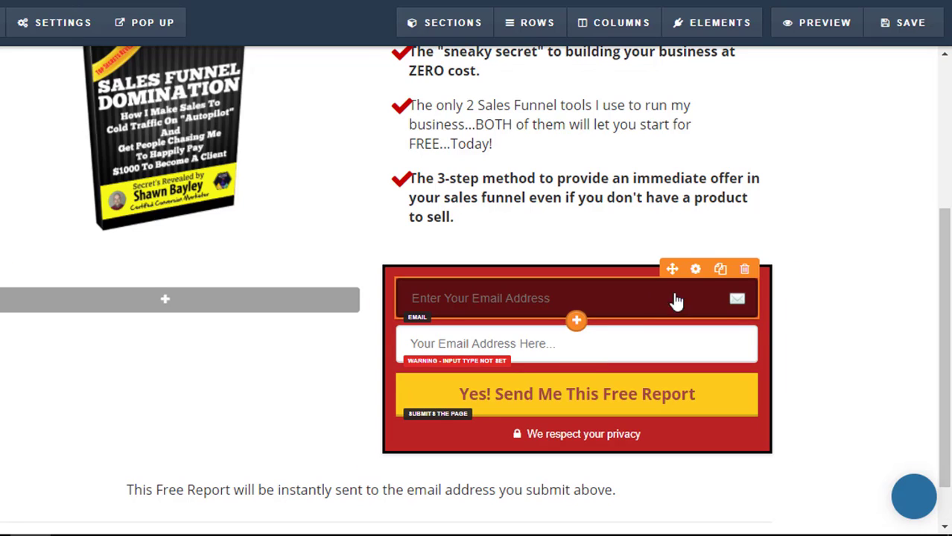
Step: Delete the original dark email field from the opt-in box and add a second input field below the new one
{"action": "left_click", "coordinate": [744, 272]}
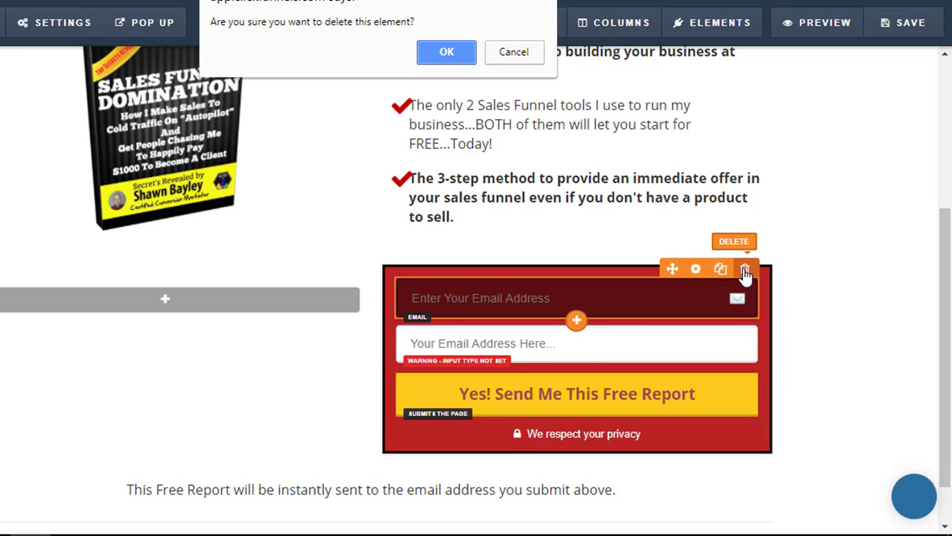
{"action": "key", "text": "Return"}
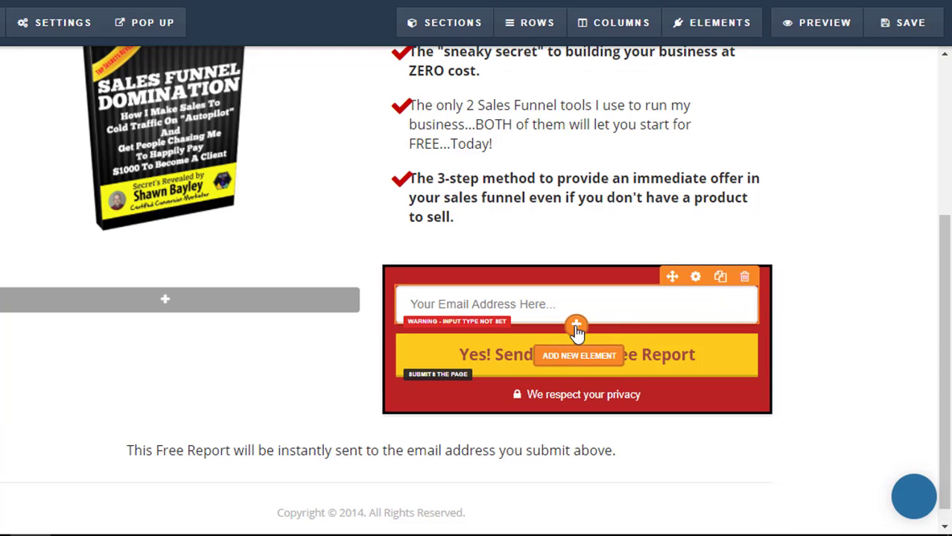
{"action": "left_click", "coordinate": [575, 327]}
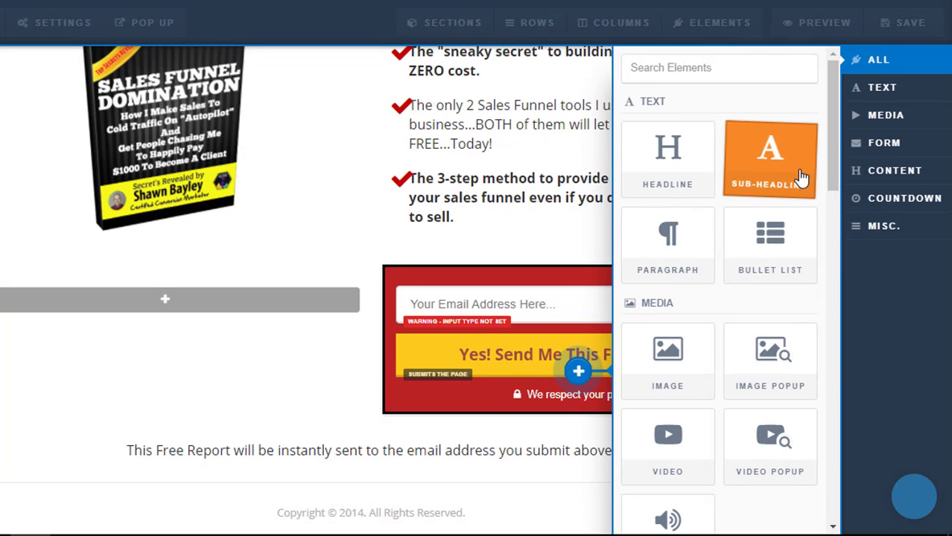
{"action": "left_click", "coordinate": [898, 142]}
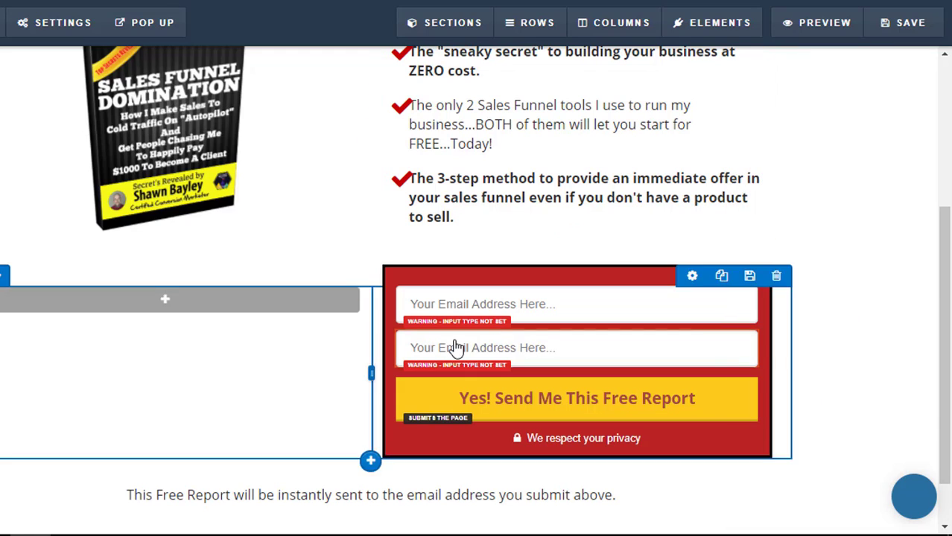
Step: Change the placeholder text of the upper input field to "Your First Name Here..."
{"action": "left_click", "coordinate": [525, 310]}
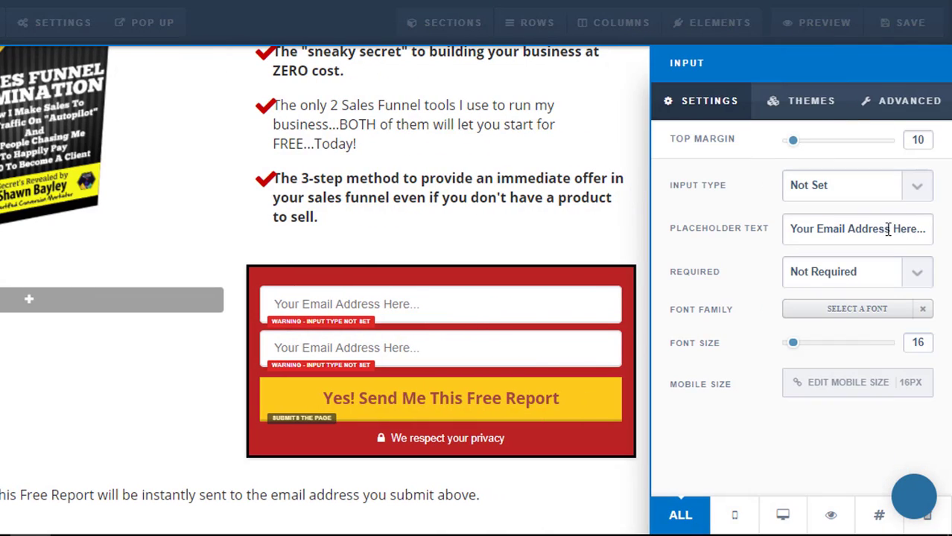
{"action": "left_click_drag", "start_coordinate": [892, 228], "coordinate": [816, 229]}
{"action": "type", "text": "First Name"}
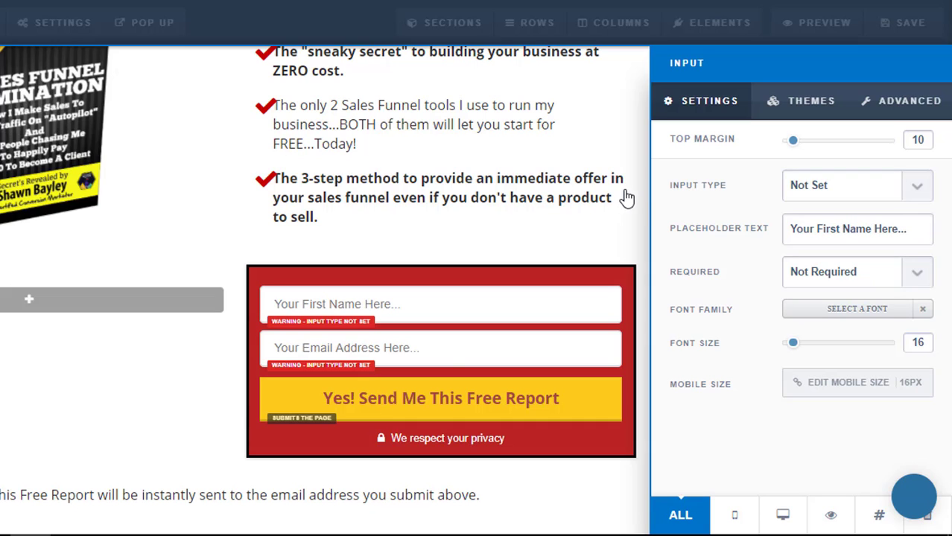
{"action": "left_click", "coordinate": [452, 347]}
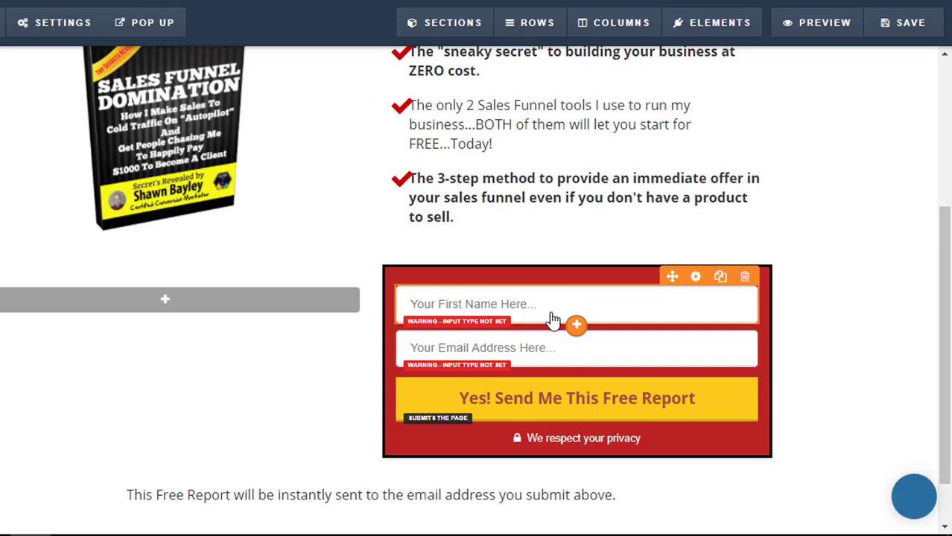
Step: Set the input type of the upper form field to First Name
{"action": "left_click", "coordinate": [698, 280]}
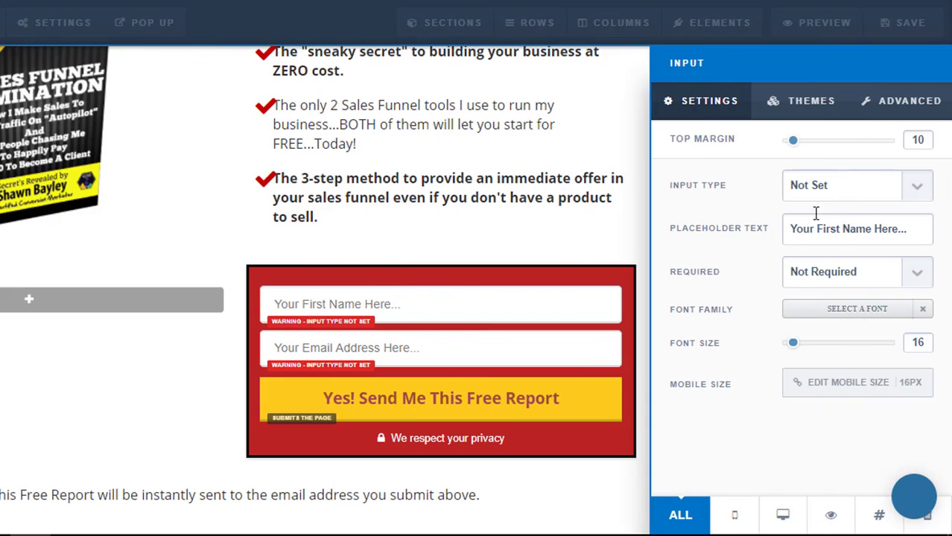
{"action": "left_click", "coordinate": [918, 187]}
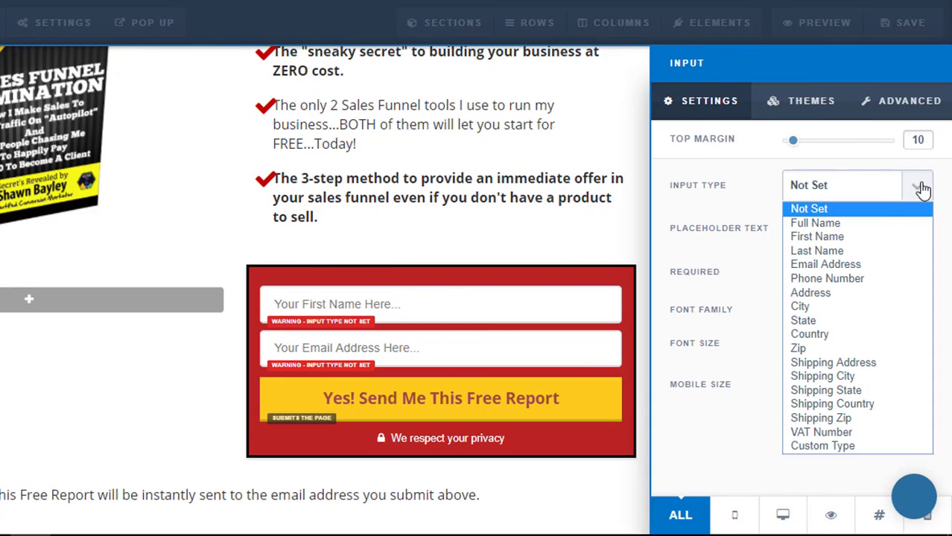
{"action": "left_click", "coordinate": [812, 237]}
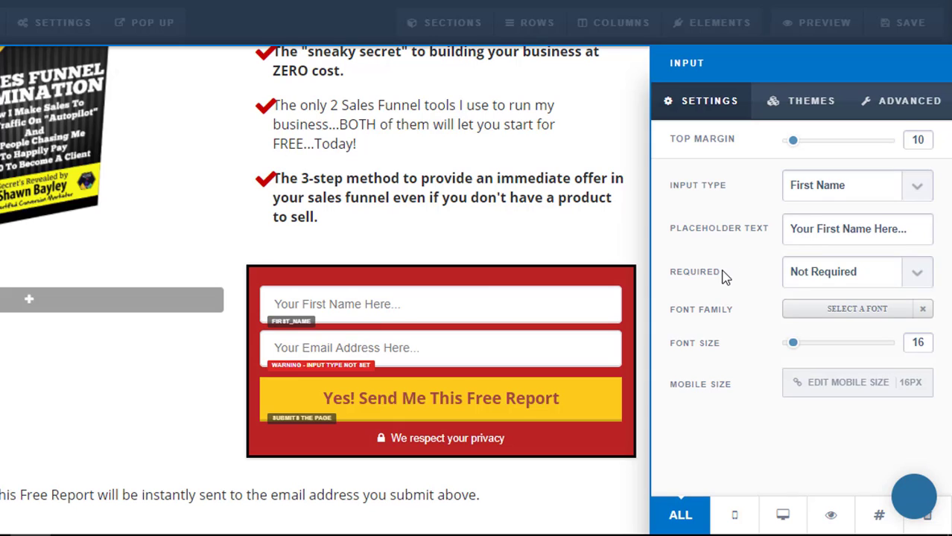
{"action": "left_click", "coordinate": [520, 315]}
Step: Set the input type of the lower form field to Email Address
{"action": "left_click", "coordinate": [512, 355]}
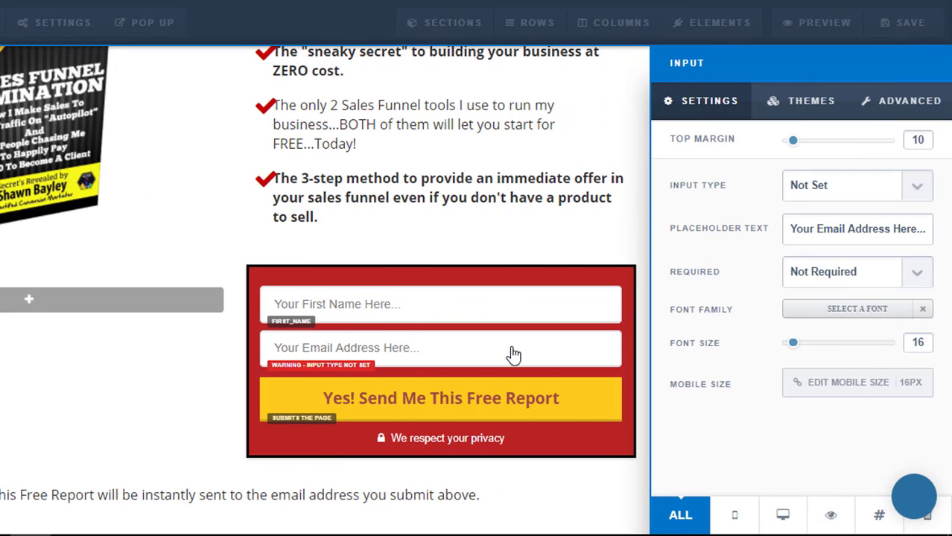
{"action": "left_click", "coordinate": [919, 187]}
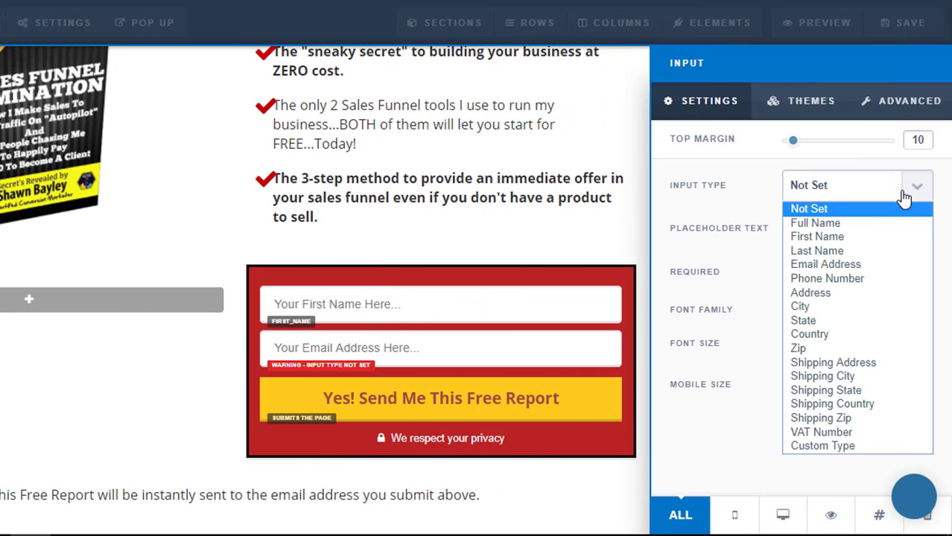
{"action": "left_click", "coordinate": [827, 265]}
{"action": "left_click", "coordinate": [496, 363]}
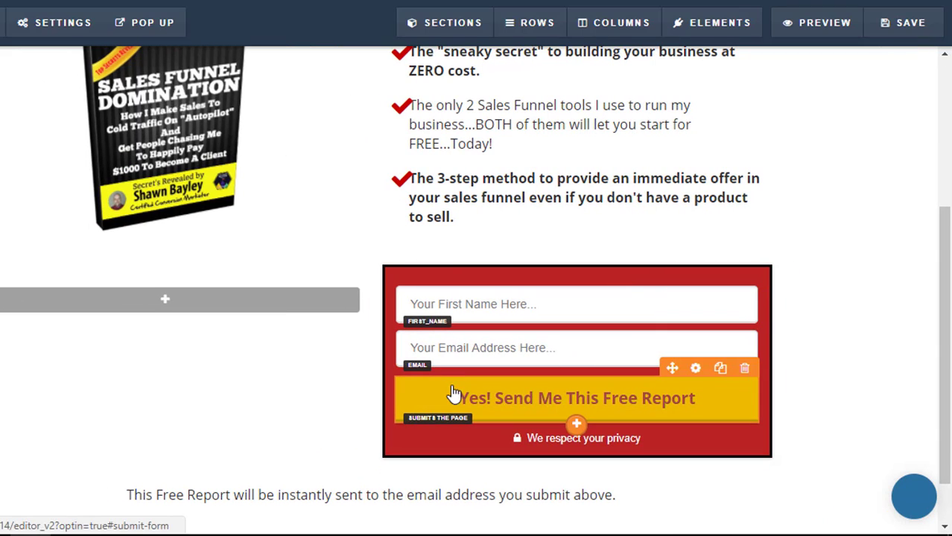